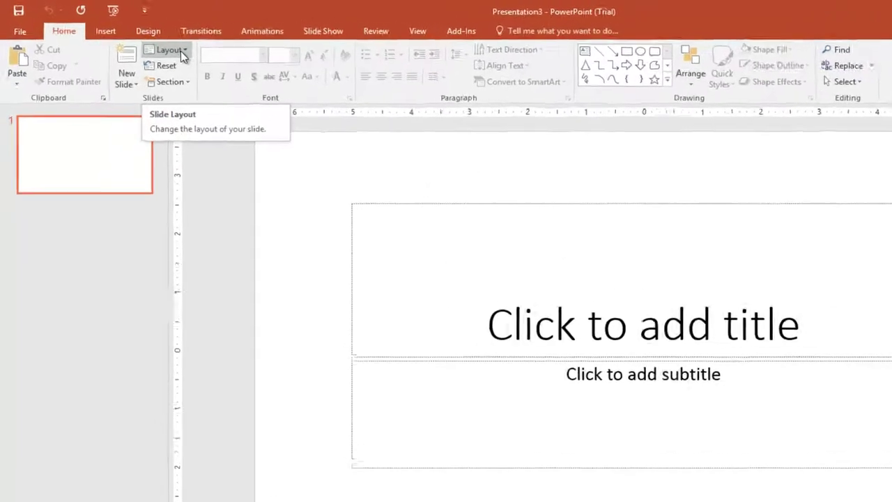
Switch the first slide to the Blank layout, removing the title and subtitle placeholders.
click(242, 68)
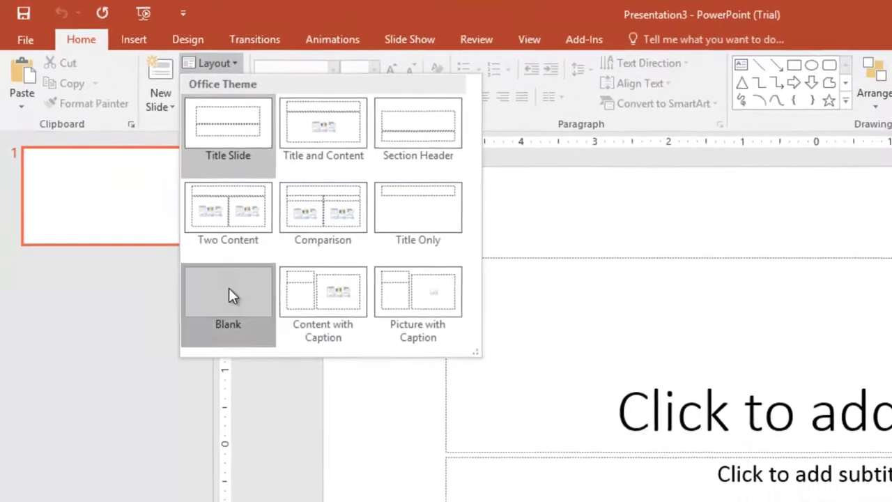
click(229, 288)
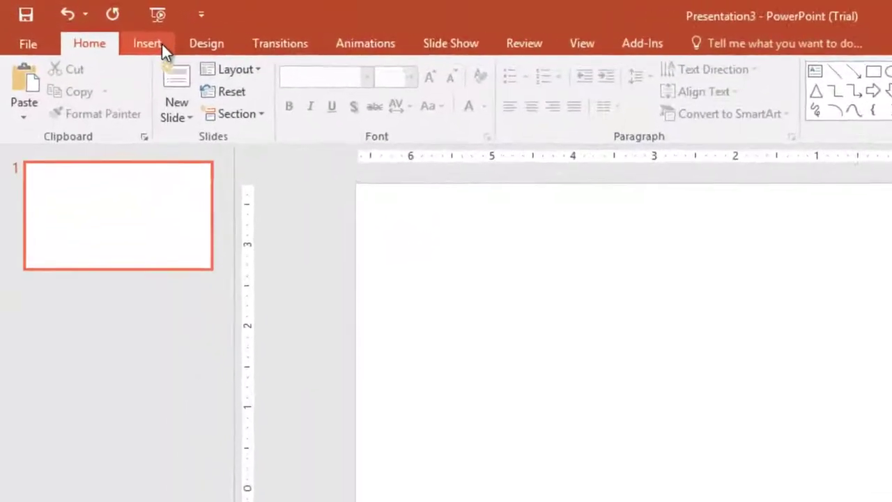
Insert the Desktop photo 20150806_202932 onto the blank slide.
click(117, 32)
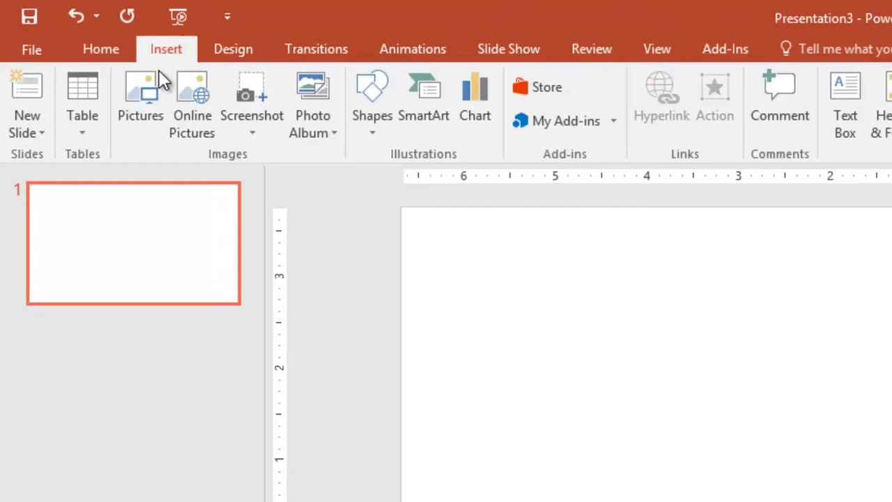
click(142, 94)
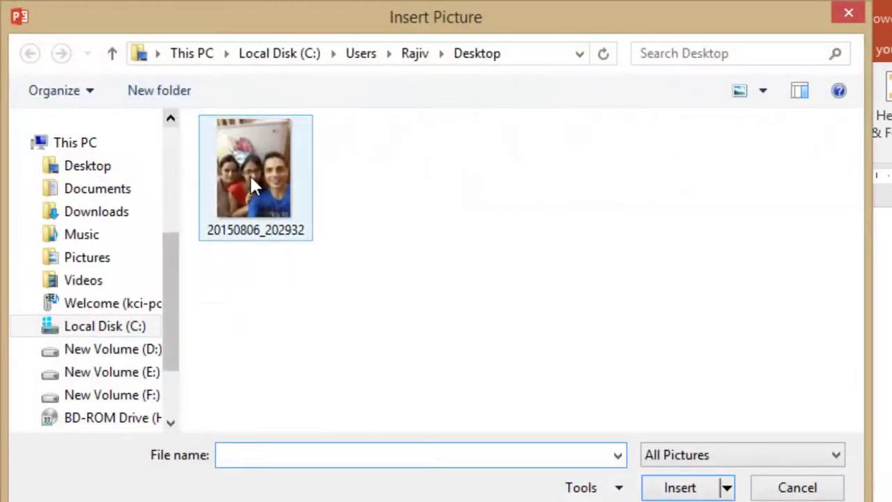
click(254, 180)
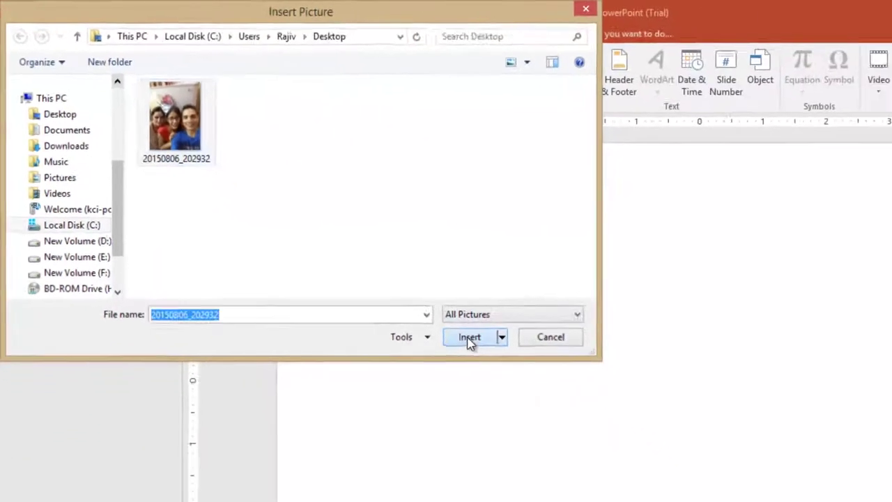
click(631, 455)
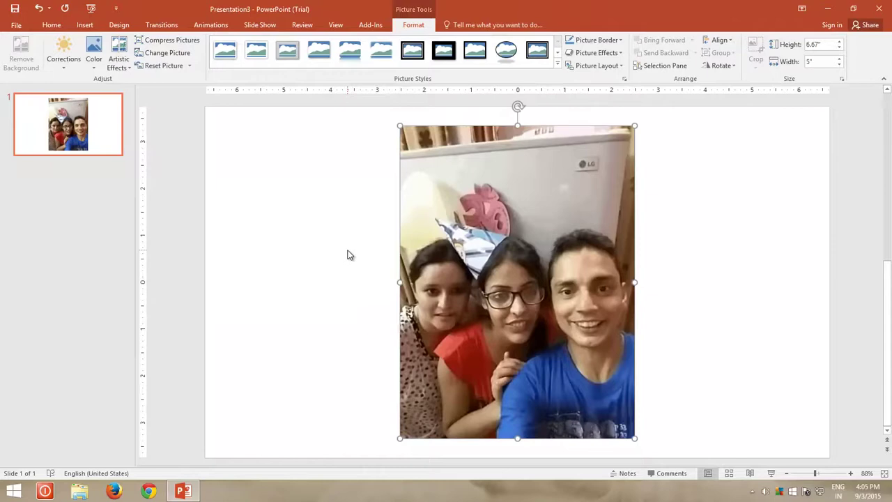
Turn off On Mouse Click and set the slide to advance automatically after 00:03.00.
click(170, 28)
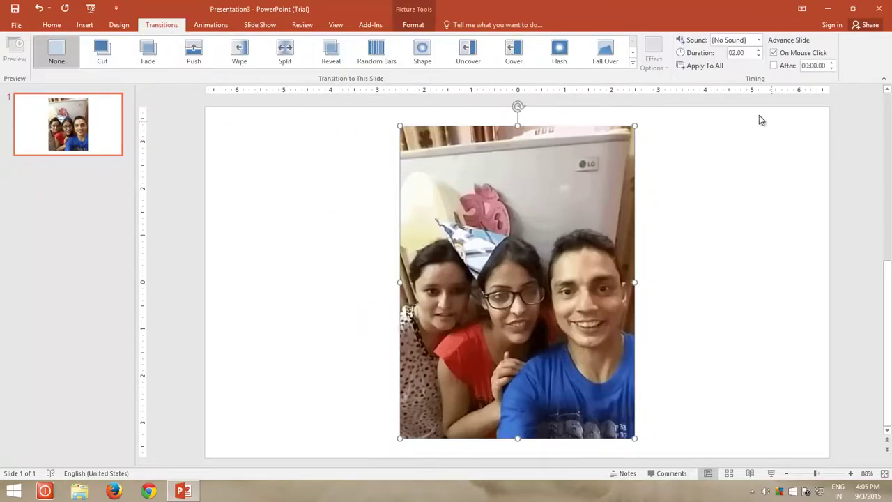
click(794, 54)
click(773, 66)
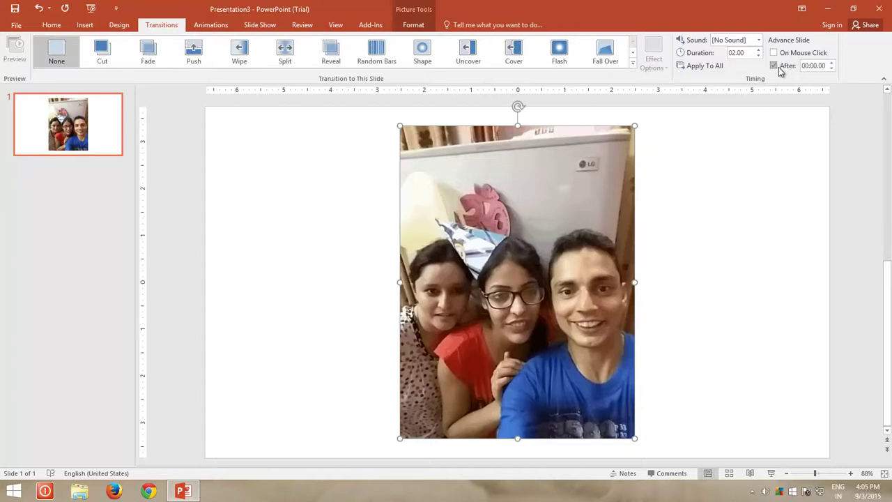
double_click(821, 66)
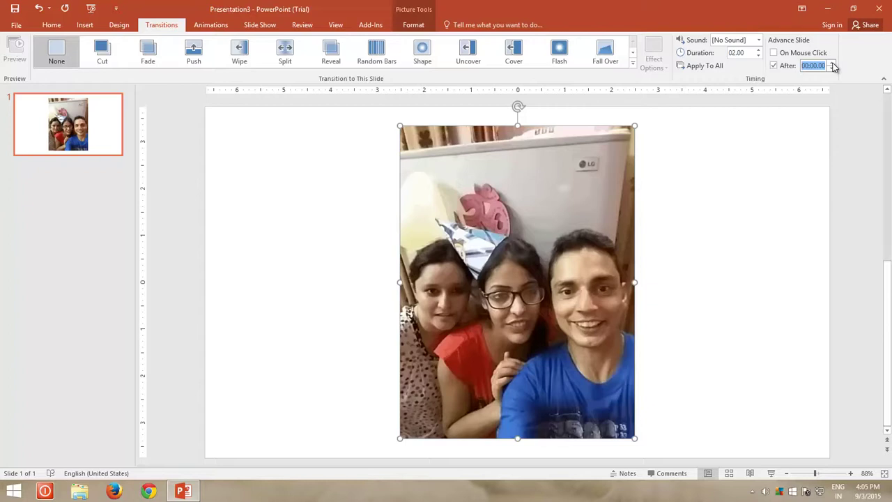
text(3)
key(Return)
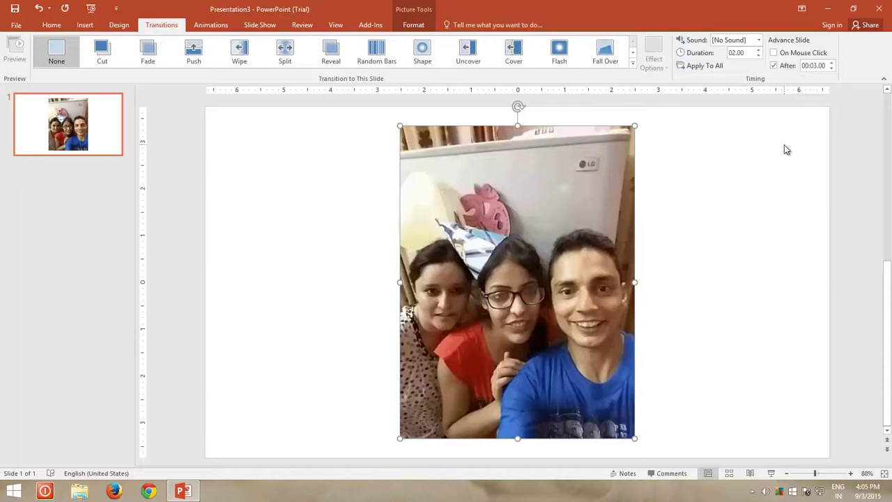
Start a video export at Presentation Quality (1920 x 1080) using recorded timings and narrations.
click(784, 145)
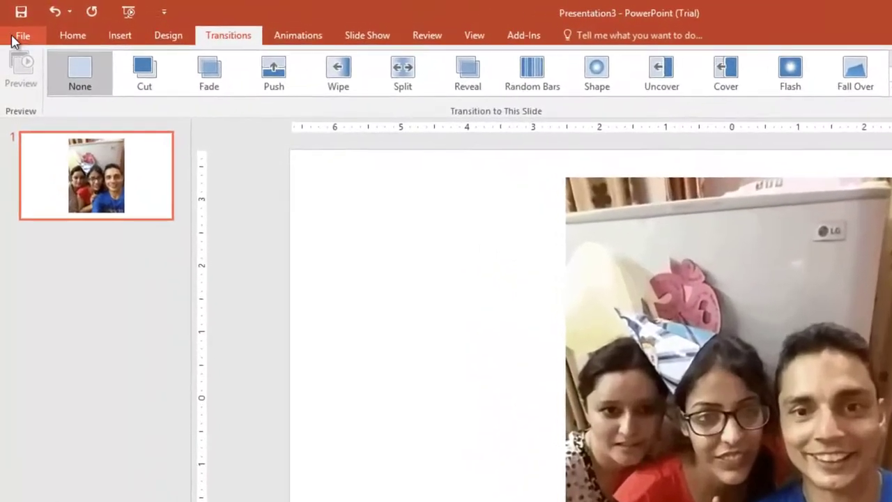
click(13, 36)
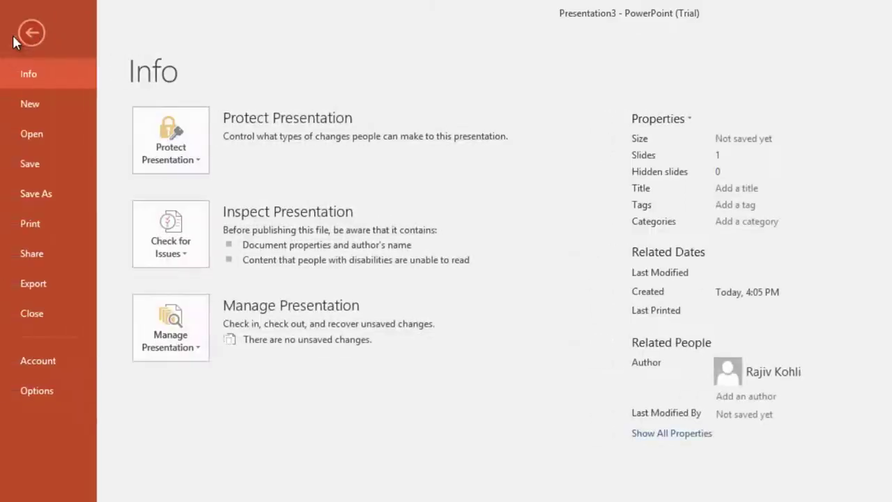
click(37, 288)
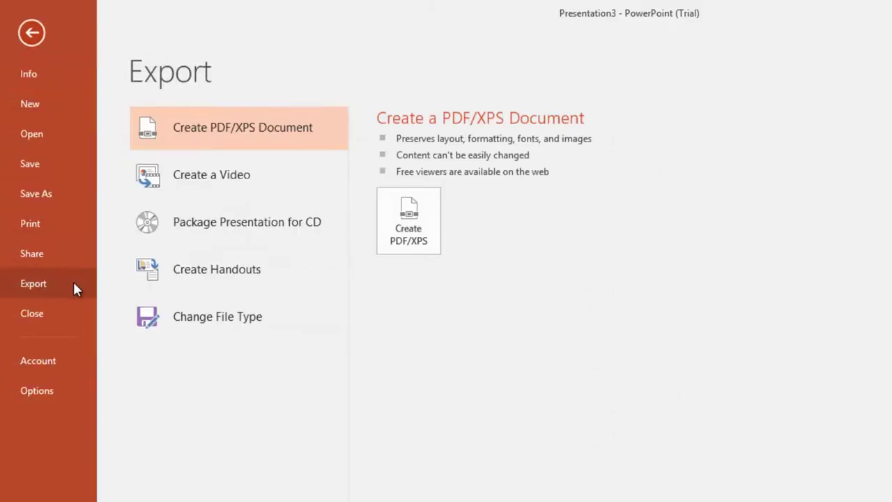
click(216, 189)
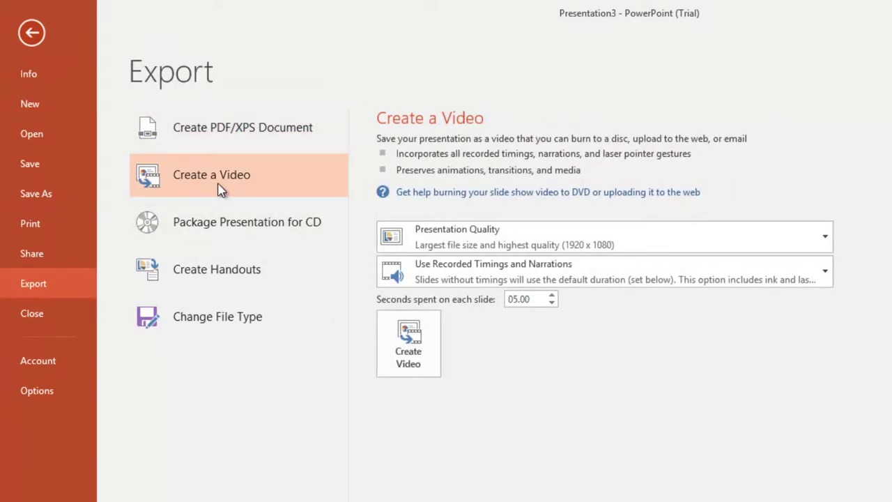
click(625, 249)
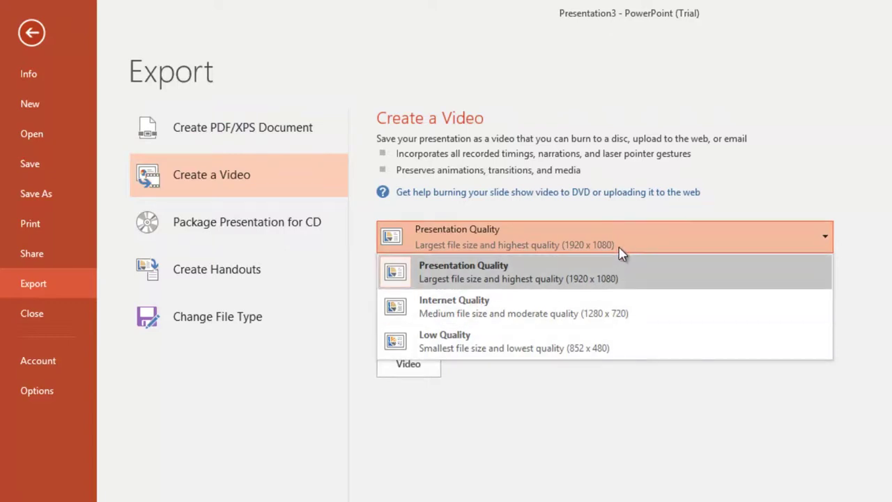
click(623, 255)
click(629, 279)
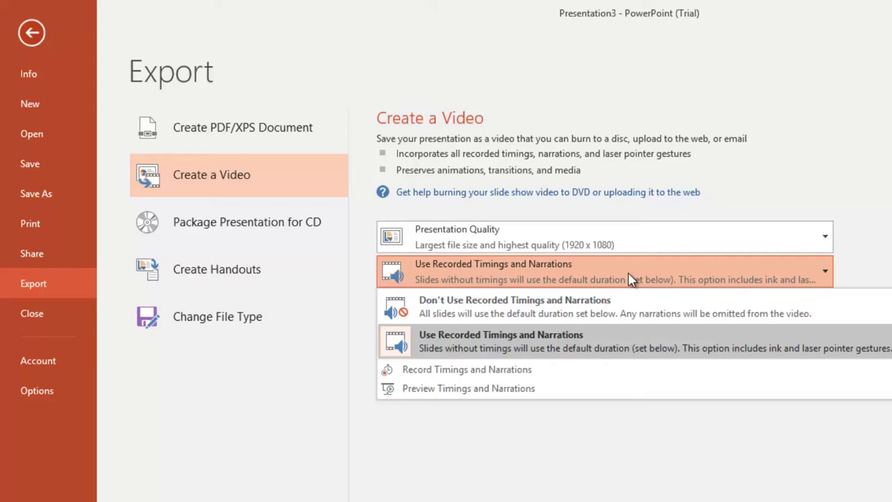
click(631, 278)
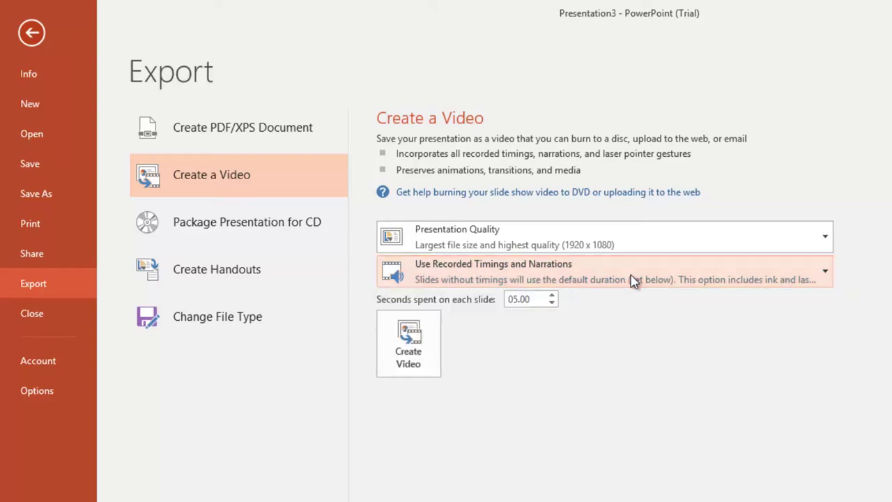
click(428, 357)
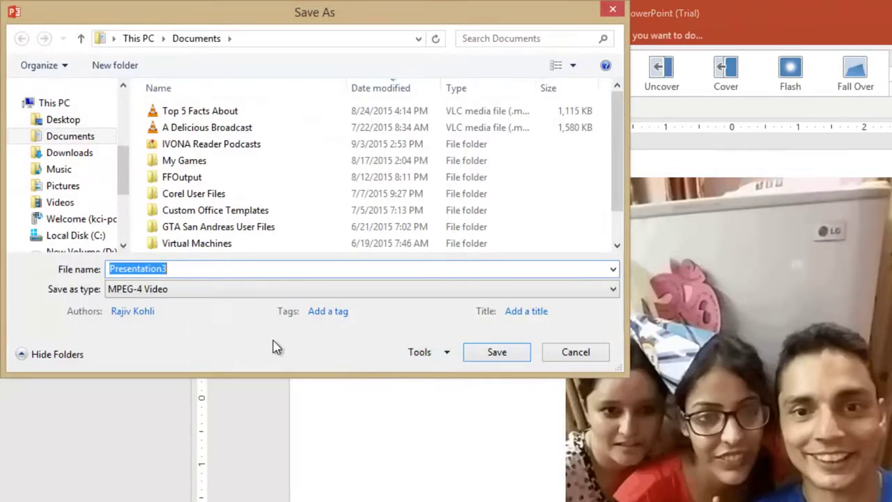
Save the MPEG-4 video as 'My Picture' on the Desktop.
text(My P)
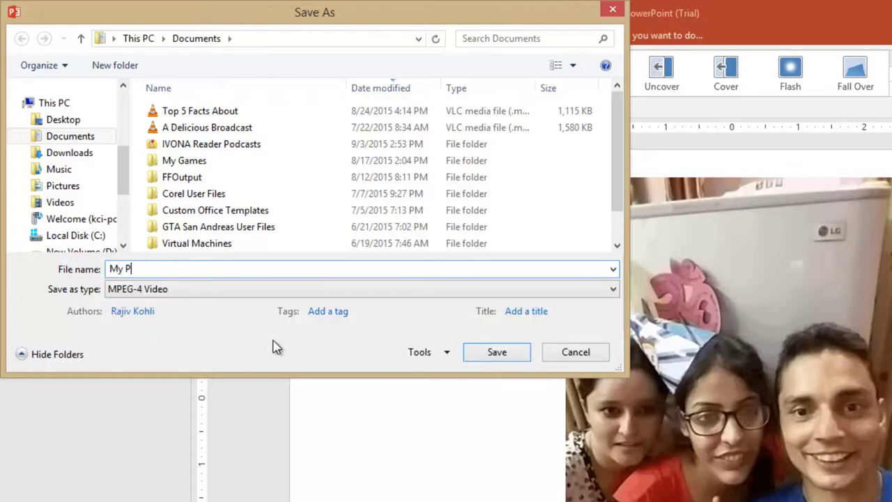
text(icture)
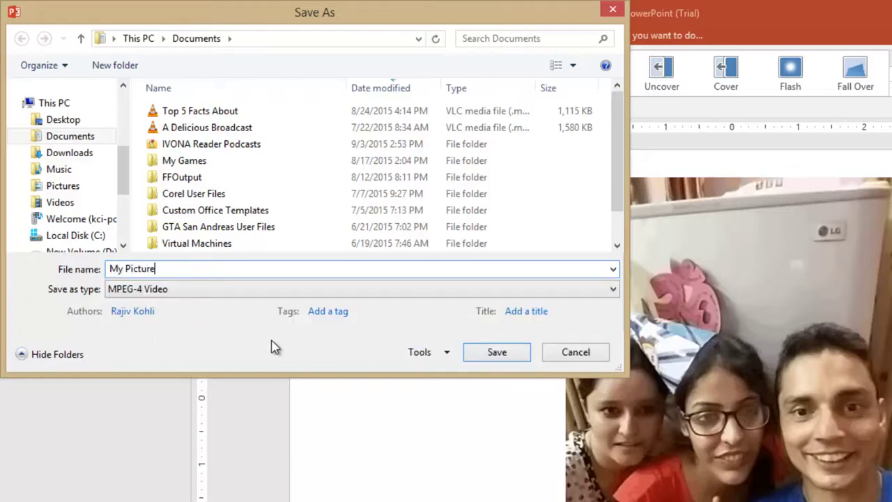
click(64, 120)
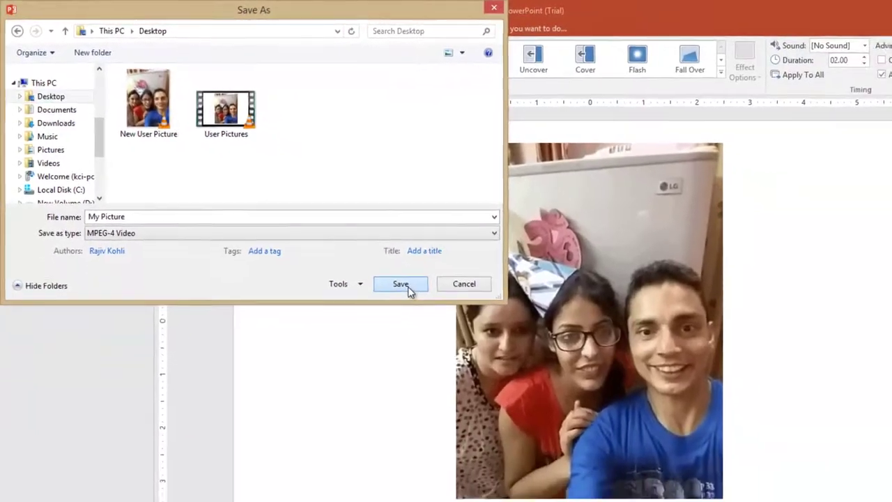
click(457, 324)
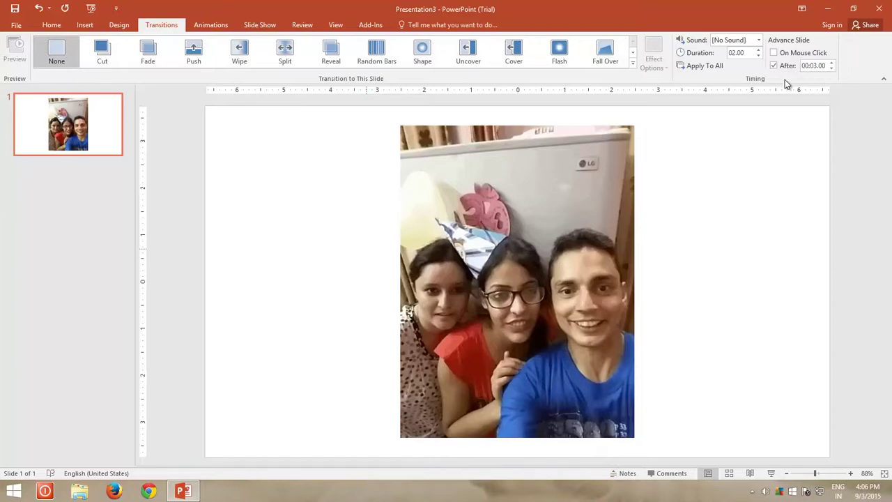
Minimize PowerPoint, play My Picture.mp4 from the desktop in VLC, then close VLC.
click(826, 9)
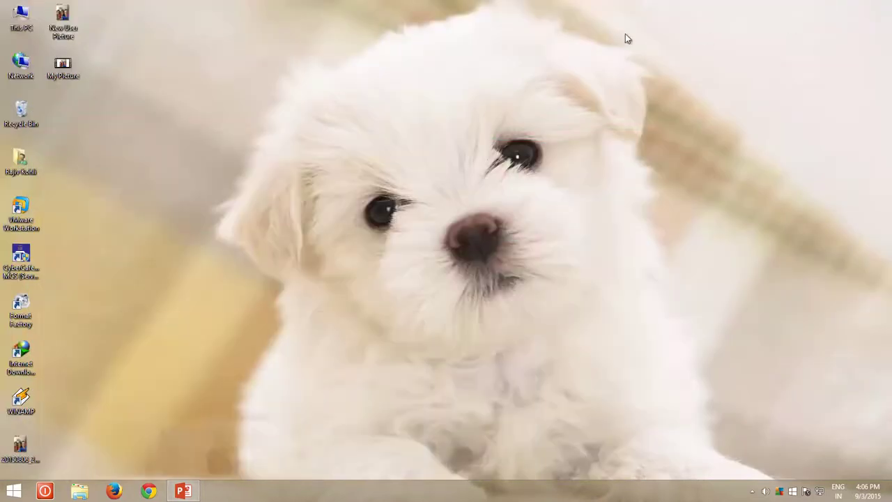
double_click(63, 67)
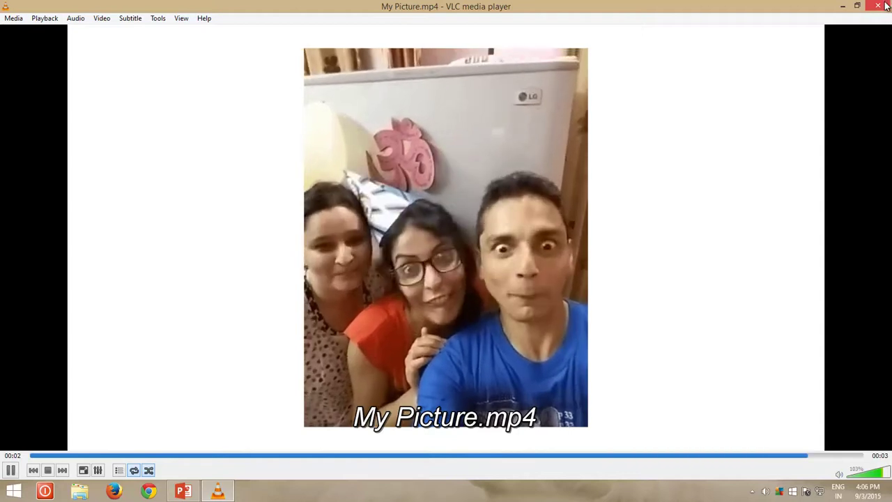
mouse_move(886, 5)
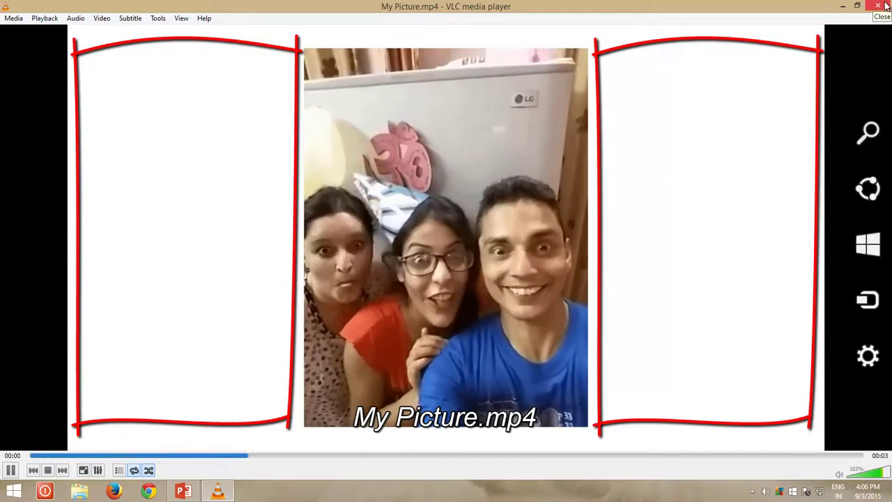
click(885, 6)
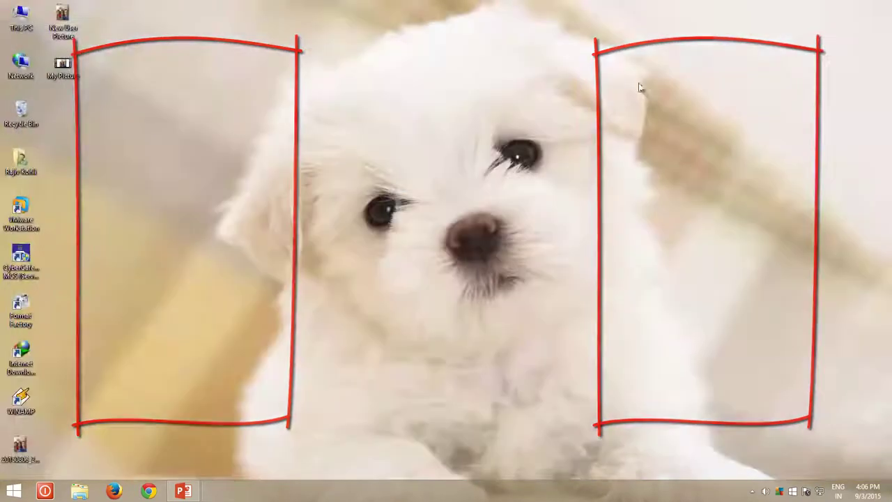
Confirm in the GIF's Properties Details that it is 480 x 640 pixels, then restore PowerPoint.
right_click(20, 448)
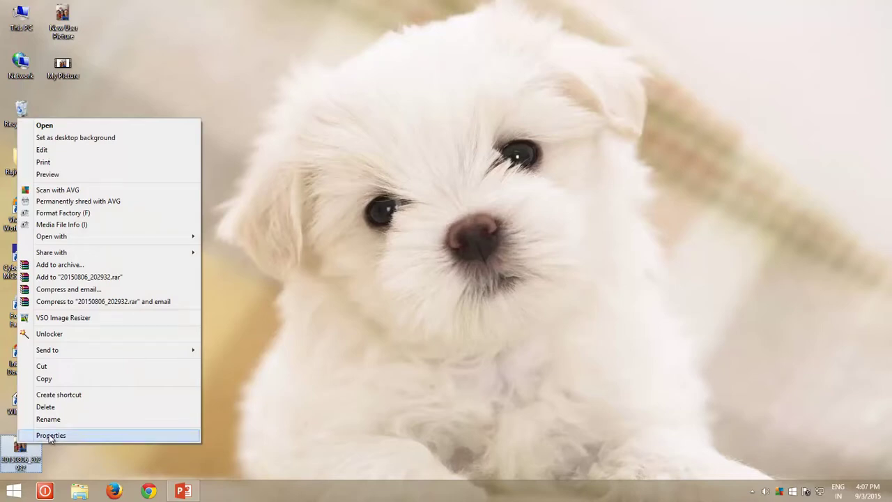
click(50, 436)
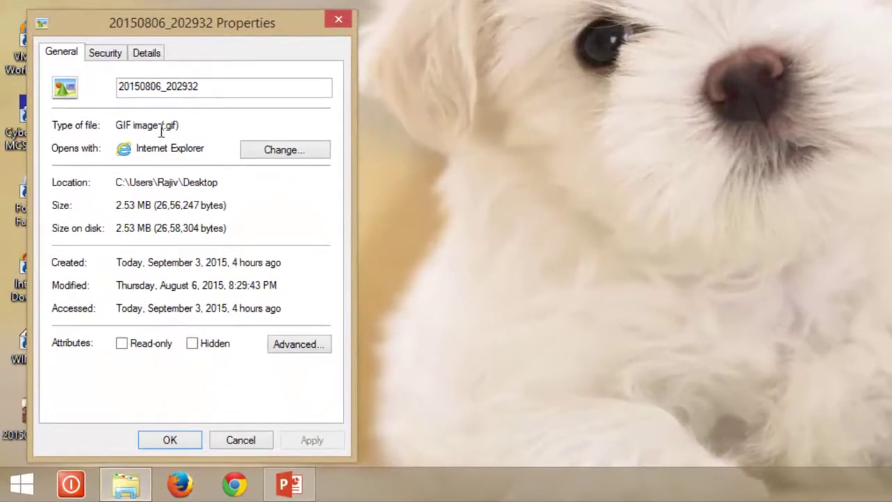
click(98, 215)
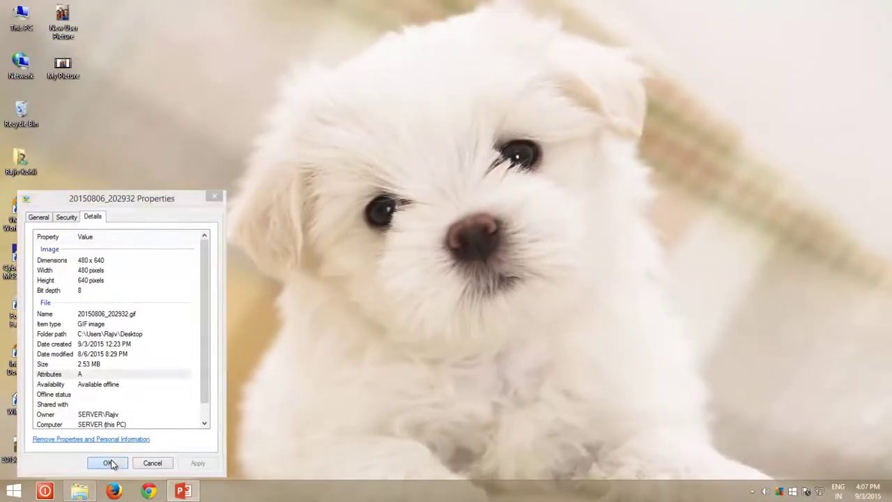
click(107, 462)
click(183, 491)
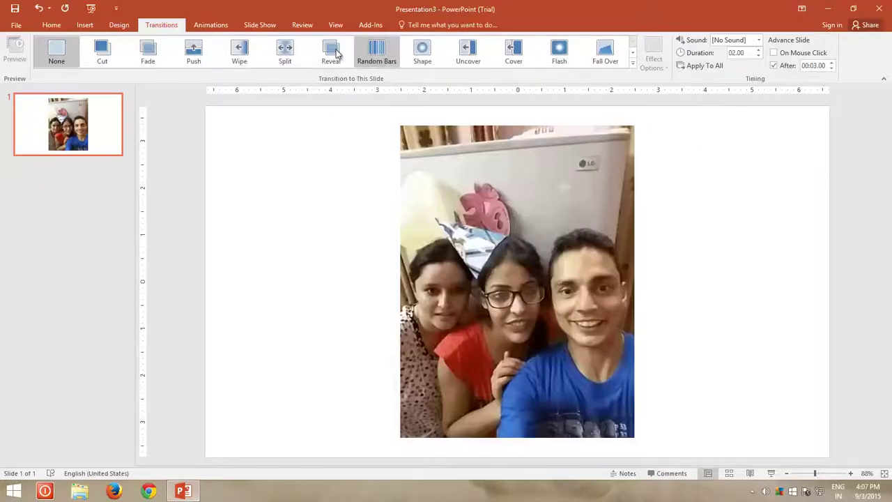
Open the Custom Slide Size dialog from the Design tab's Slide Size menu.
click(120, 26)
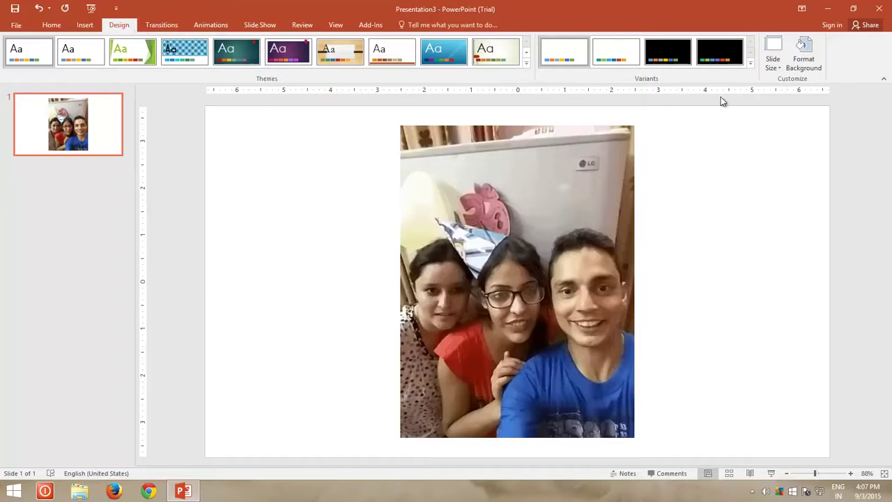
click(774, 61)
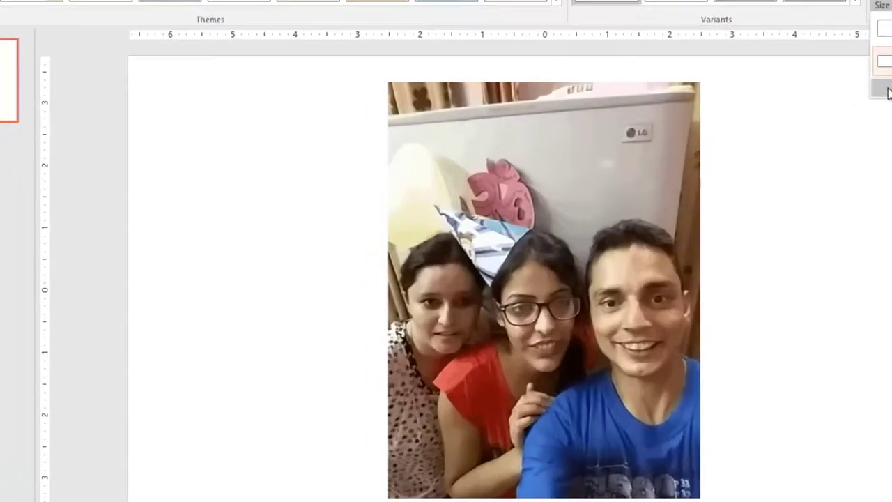
click(776, 131)
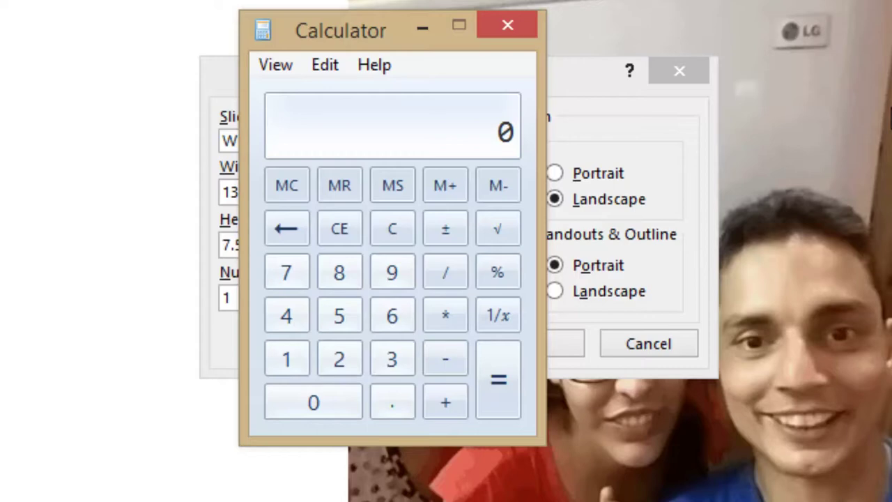
Calculate 480/96 = 5 and 640/96 = 6.666666666666667 in Calculator.
text(480)
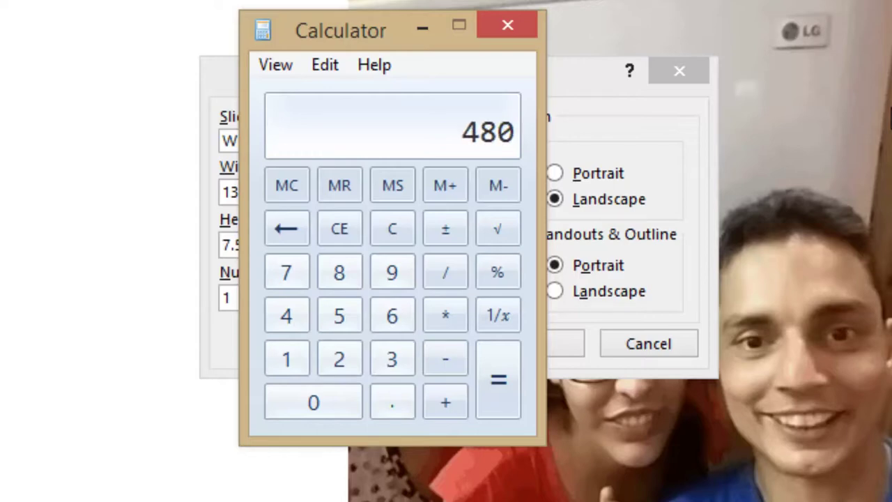
text(/96)
key(Return)
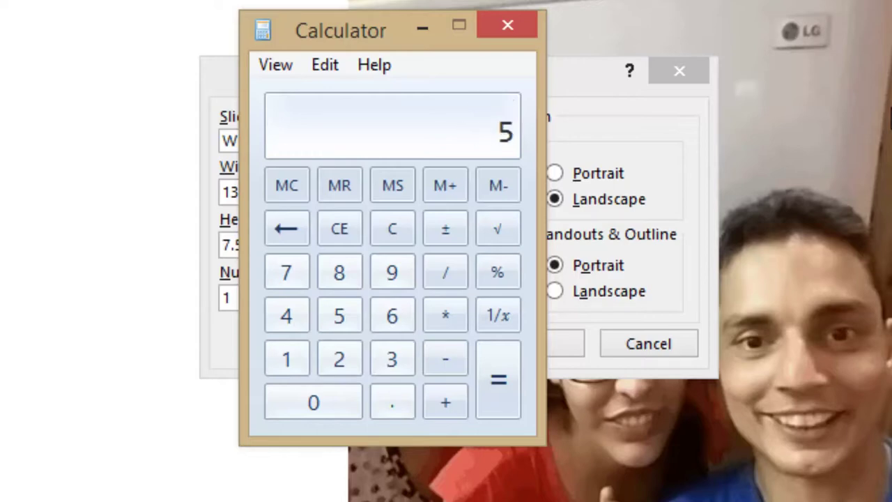
key(Escape)
text(64)
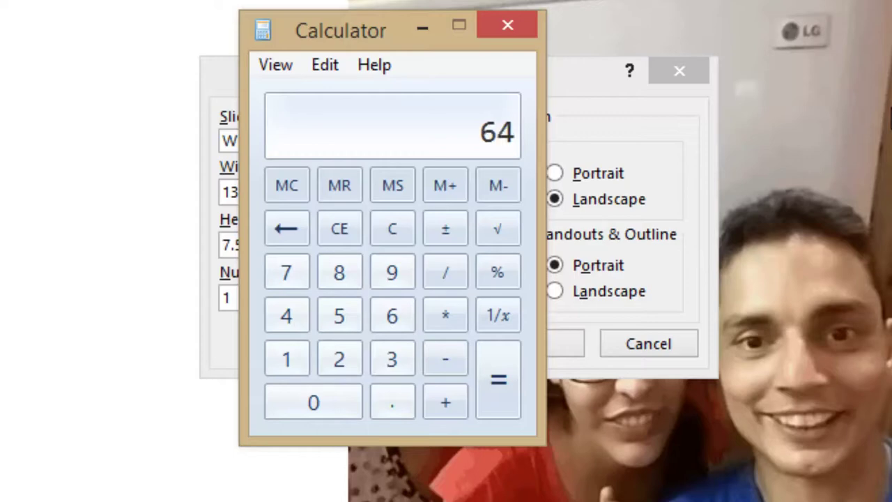
text(0/96)
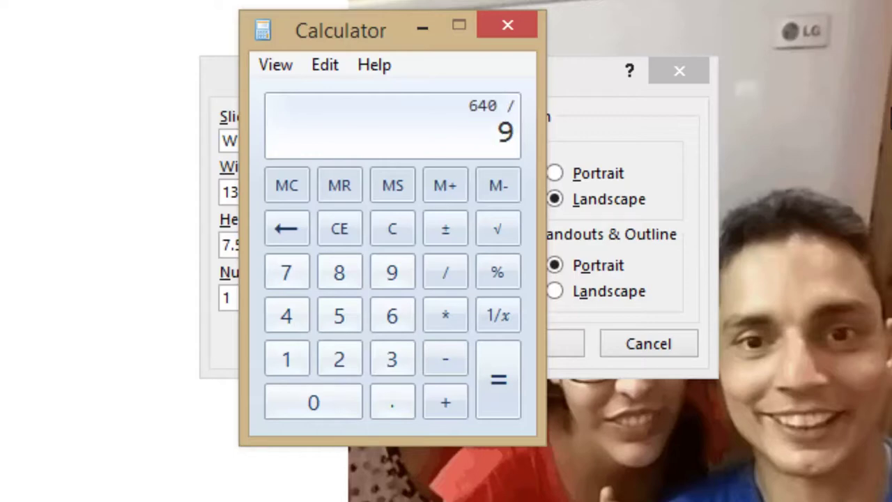
key(Return)
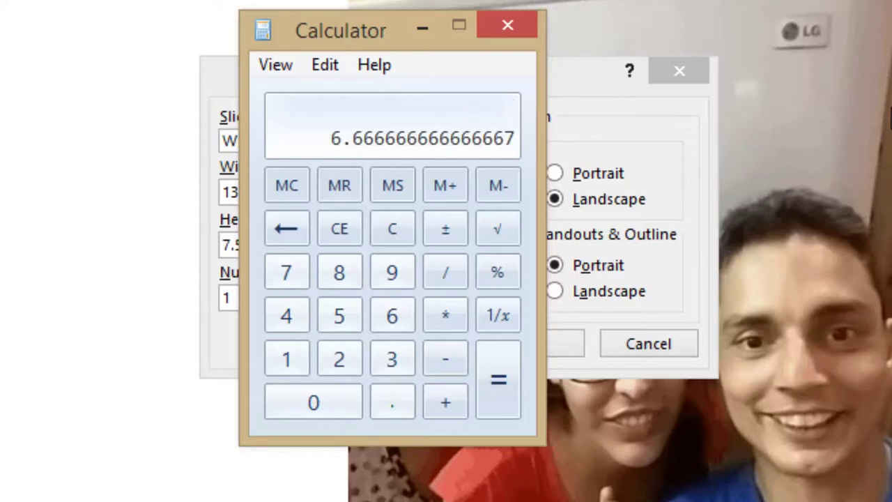
Close Calculator and set the slide size to 5 in wide by 6.6 in high.
click(518, 29)
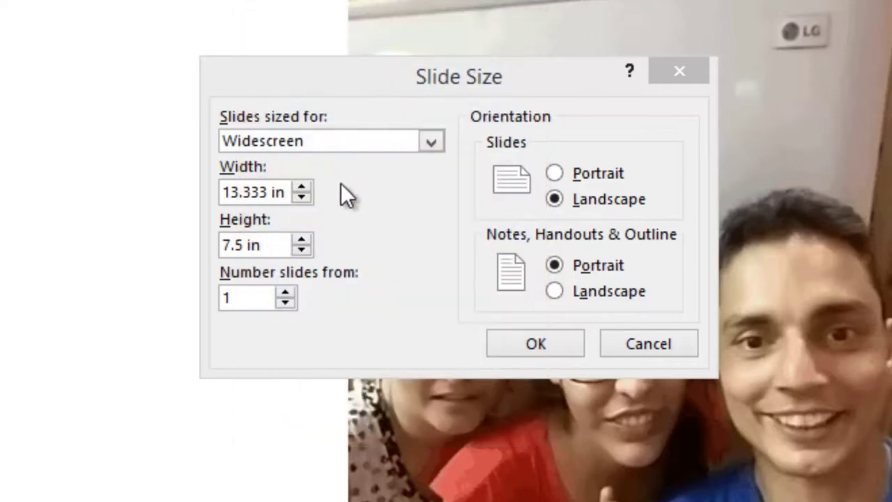
click(285, 192)
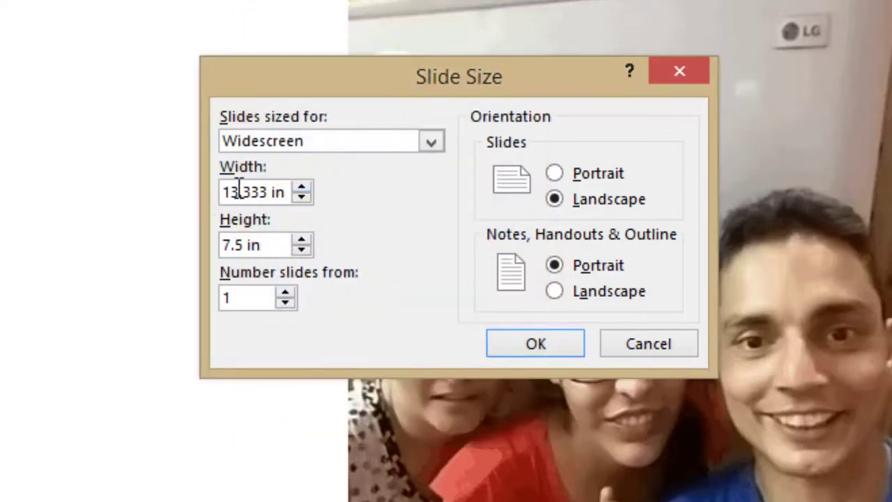
drag(282, 183, 202, 179)
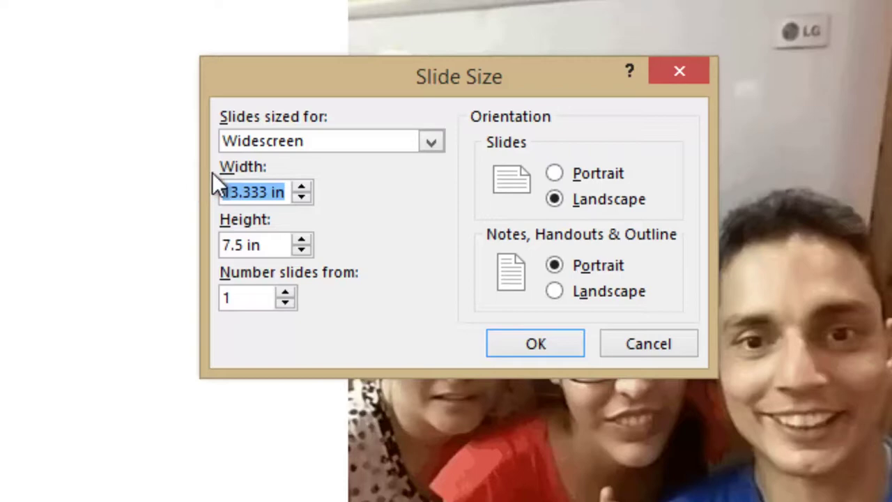
text(5)
key(Tab)
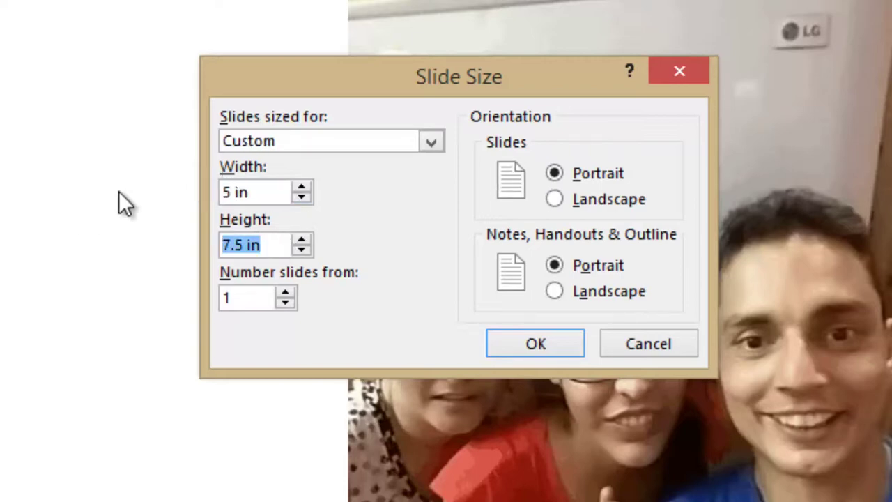
text(6.6)
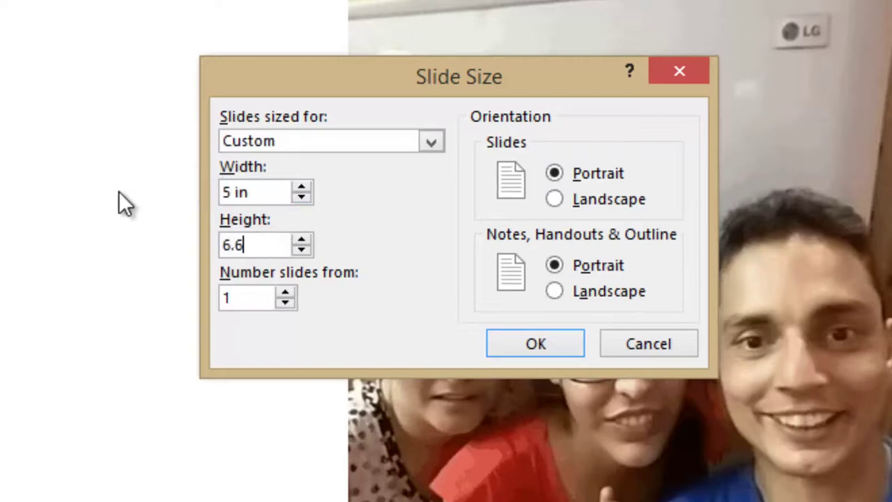
click(534, 341)
Apply Ensure Fit, then move the photo to the top-left corner and stretch it to cover the slide.
click(610, 278)
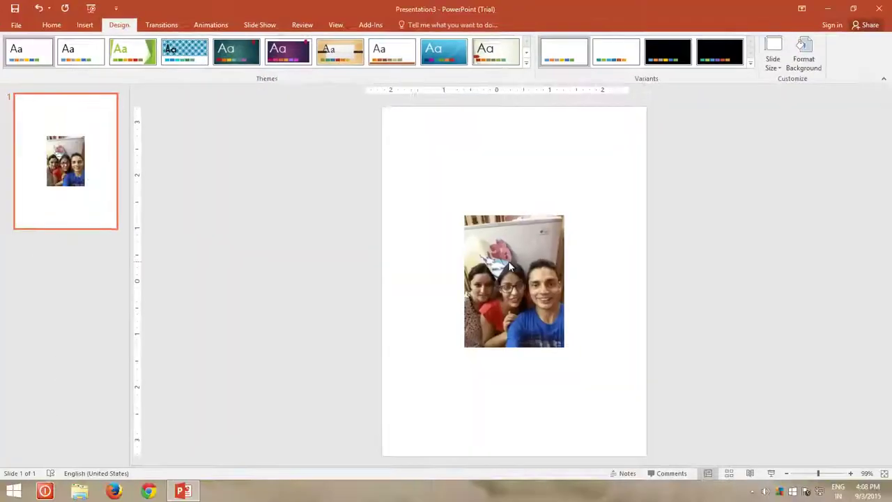
drag(508, 261, 426, 152)
drag(481, 241, 644, 451)
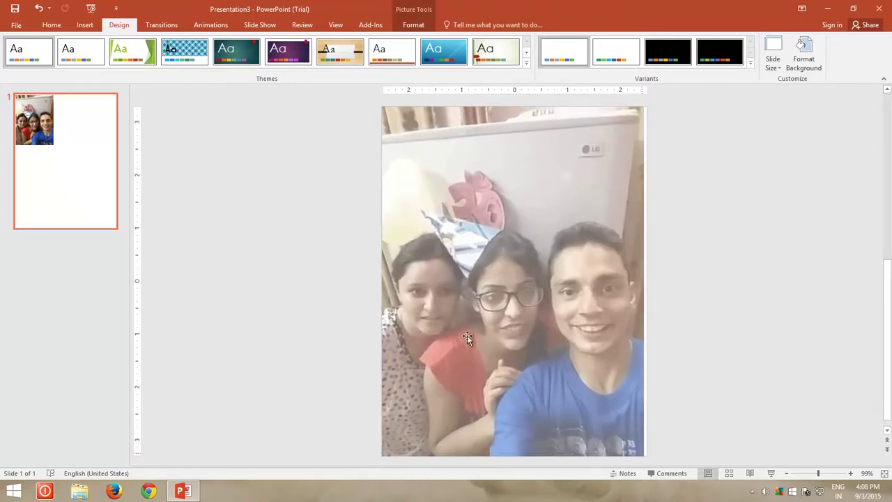
Export the slide with Create a Video as 'New Picture.mp4' saved on the Desktop.
click(16, 26)
click(21, 202)
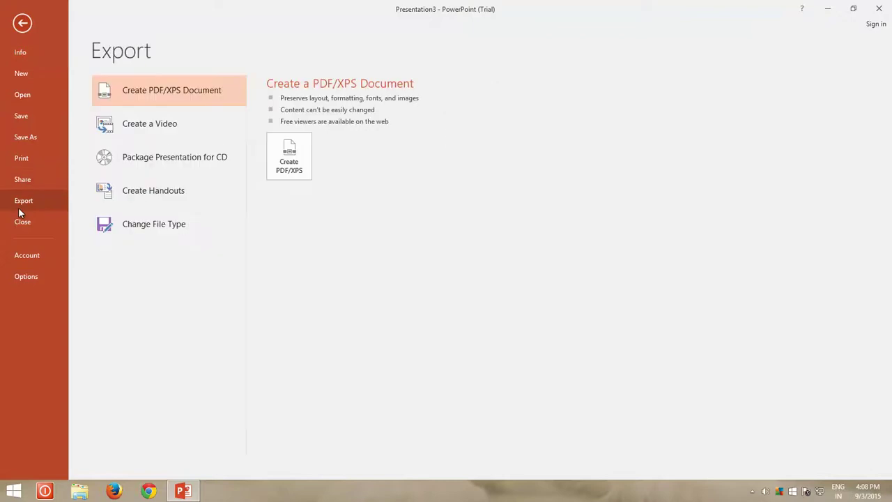
click(185, 124)
key(Escape)
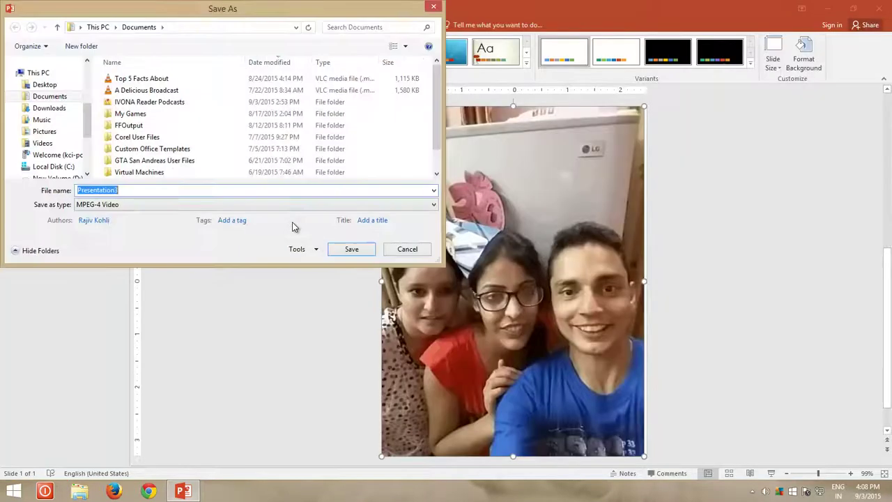
text(New Pic)
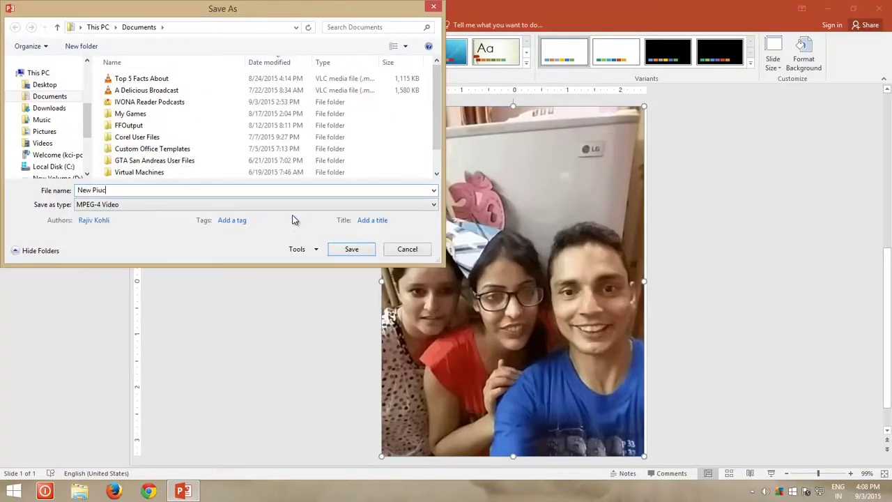
text(ture)
click(44, 85)
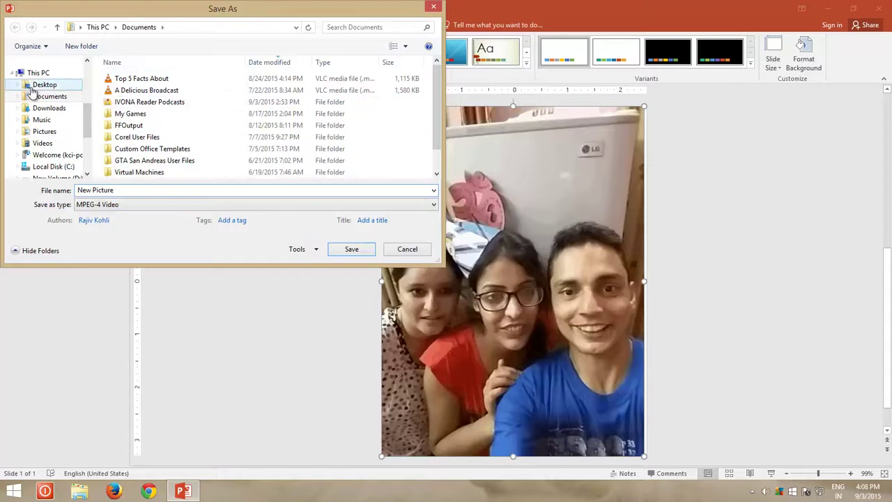
click(352, 249)
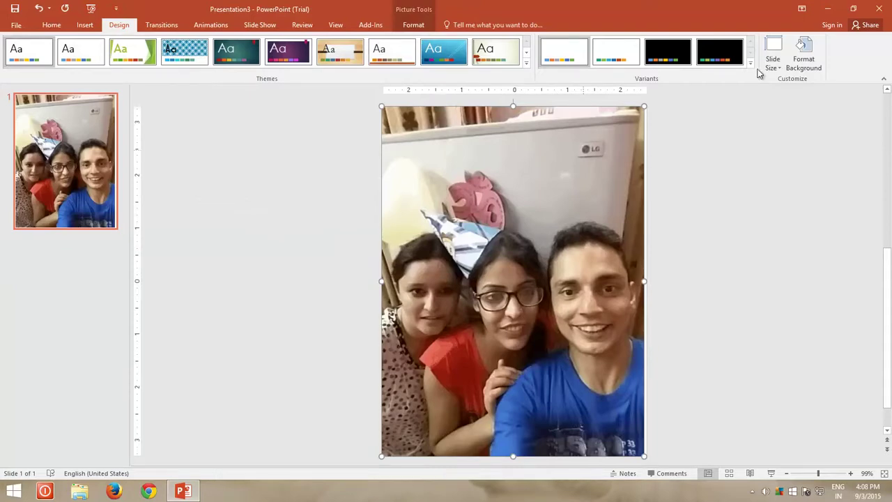
Play New Picture.mp4 from the desktop in VLC, then close the player.
click(827, 8)
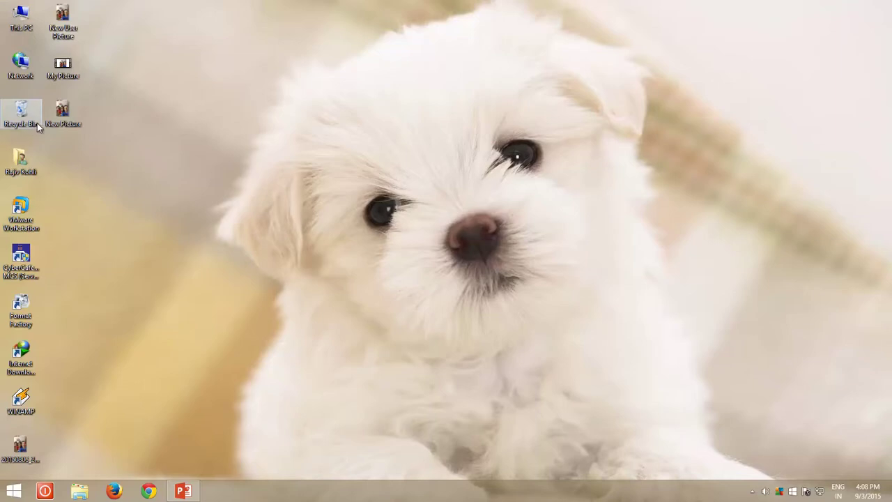
double_click(67, 111)
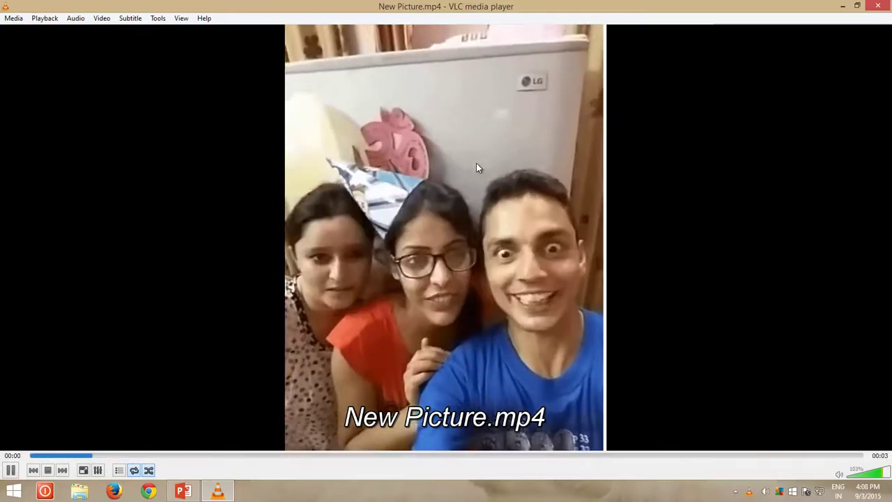
click(888, 7)
View New Picture.mp4's Properties details, showing 816 x 1080 frames at 30 fps.
right_click(60, 111)
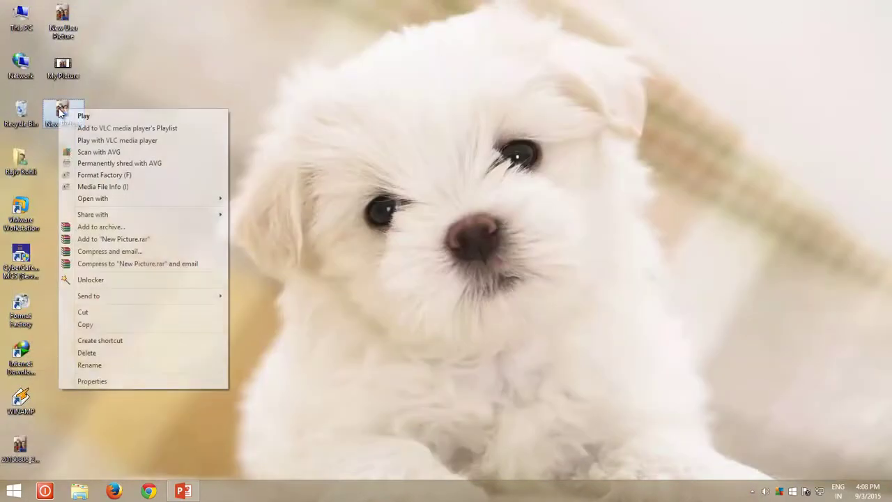
click(107, 382)
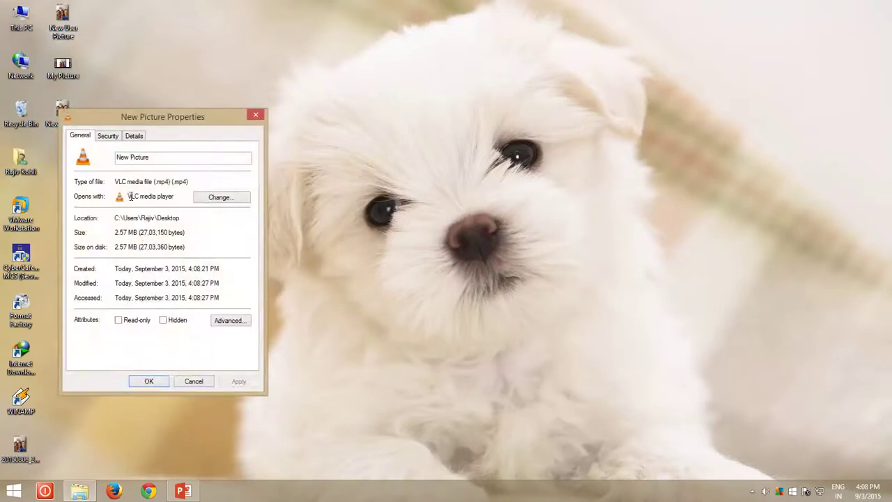
click(133, 136)
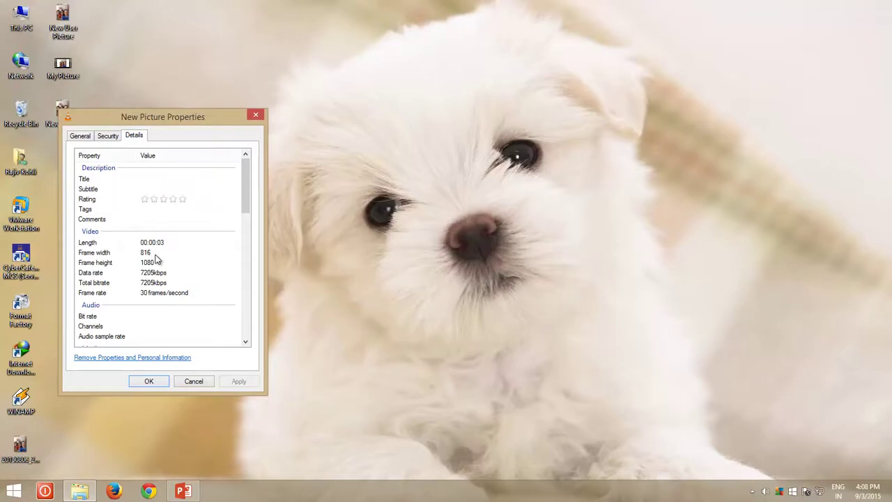
click(183, 491)
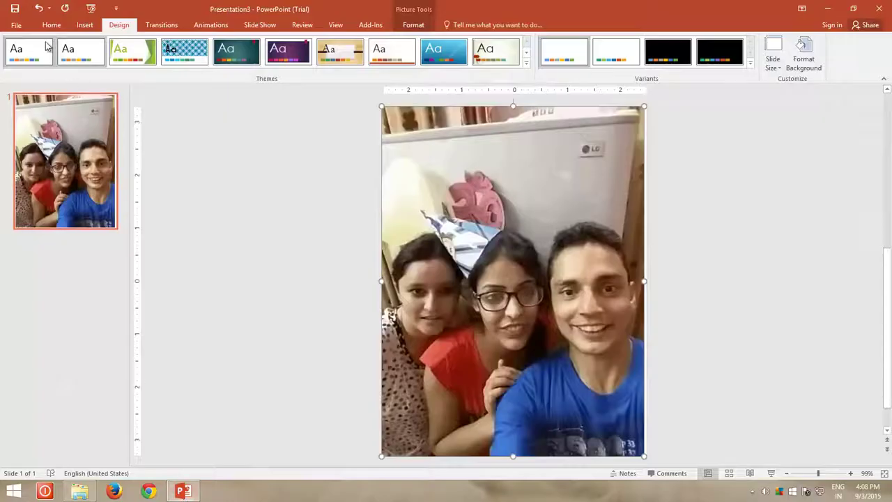
click(19, 26)
click(24, 201)
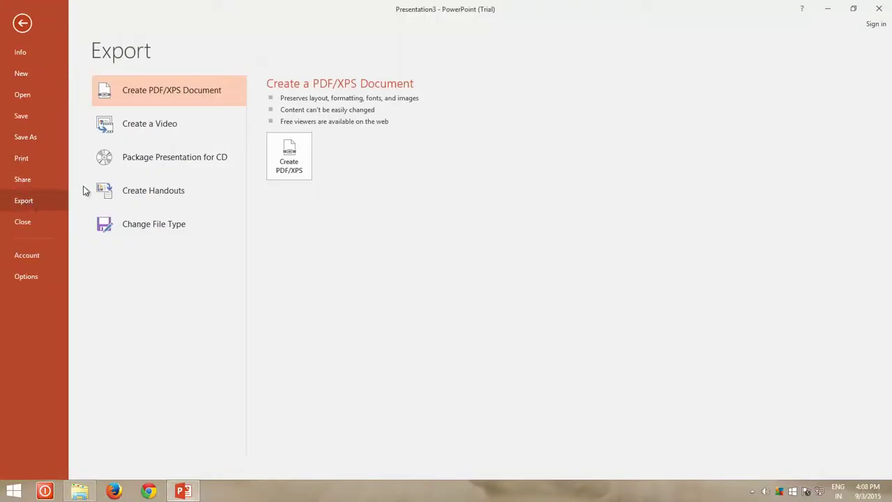
click(159, 133)
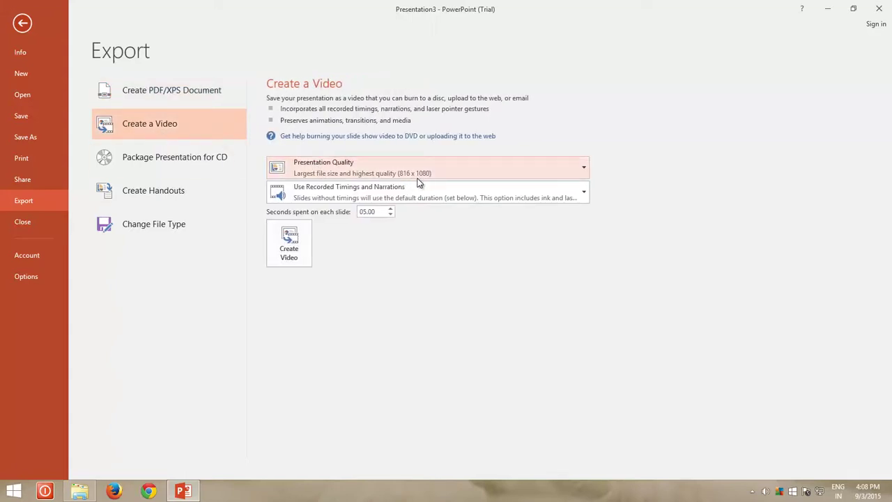
key(Escape)
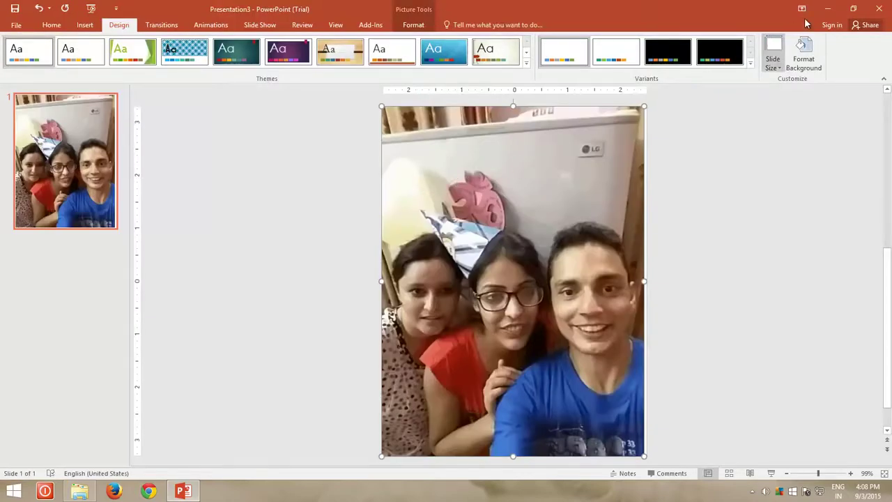